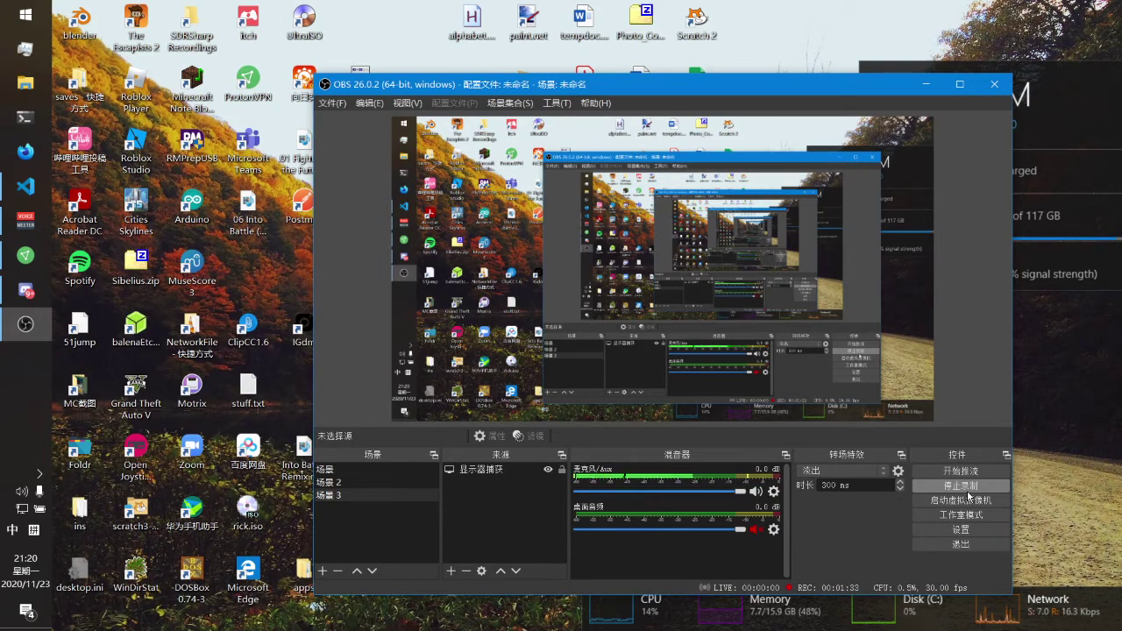
Step: Compare Intel UHD Graphics 630 and GeForce GTX 1050 Ti usage in Task Manager's Performance view
key(ctrl+shift+Escape)
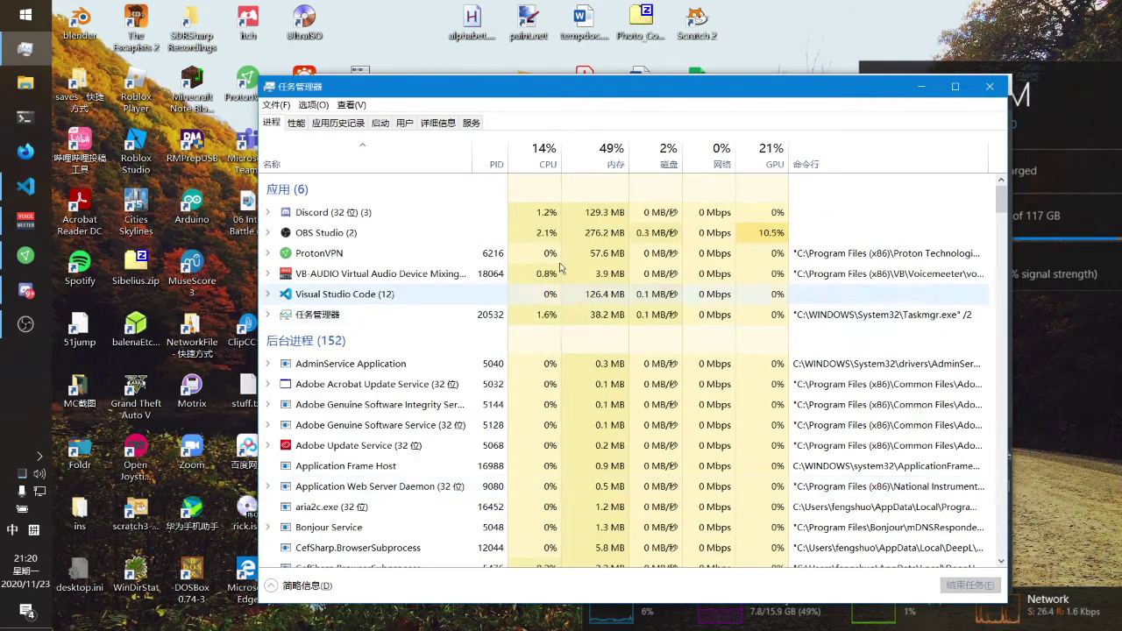
click(297, 124)
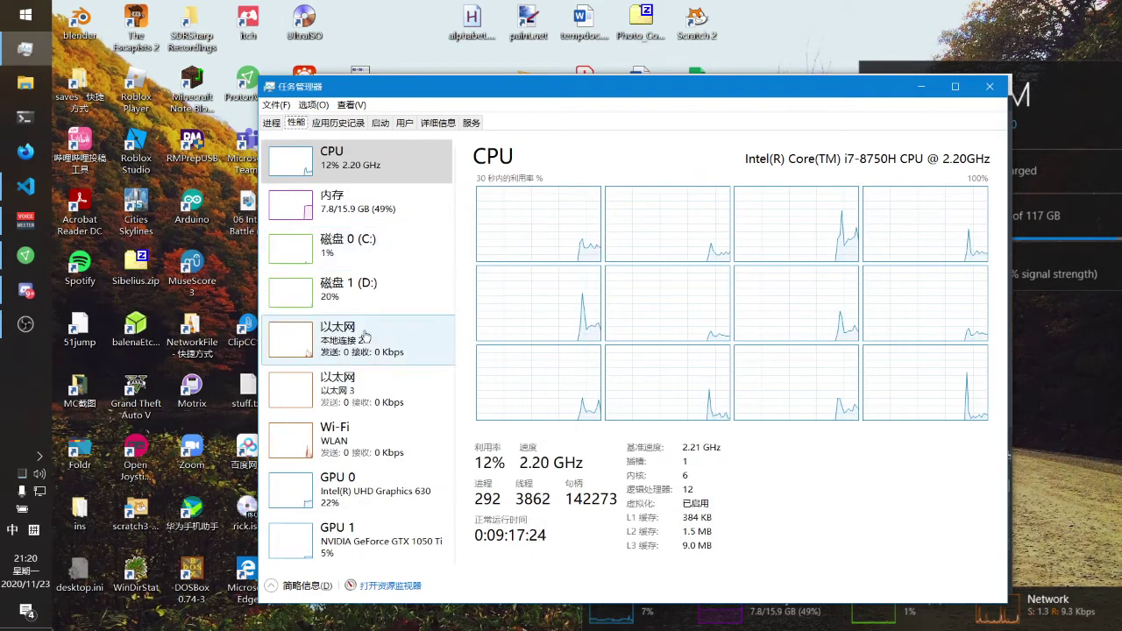
click(388, 496)
click(388, 535)
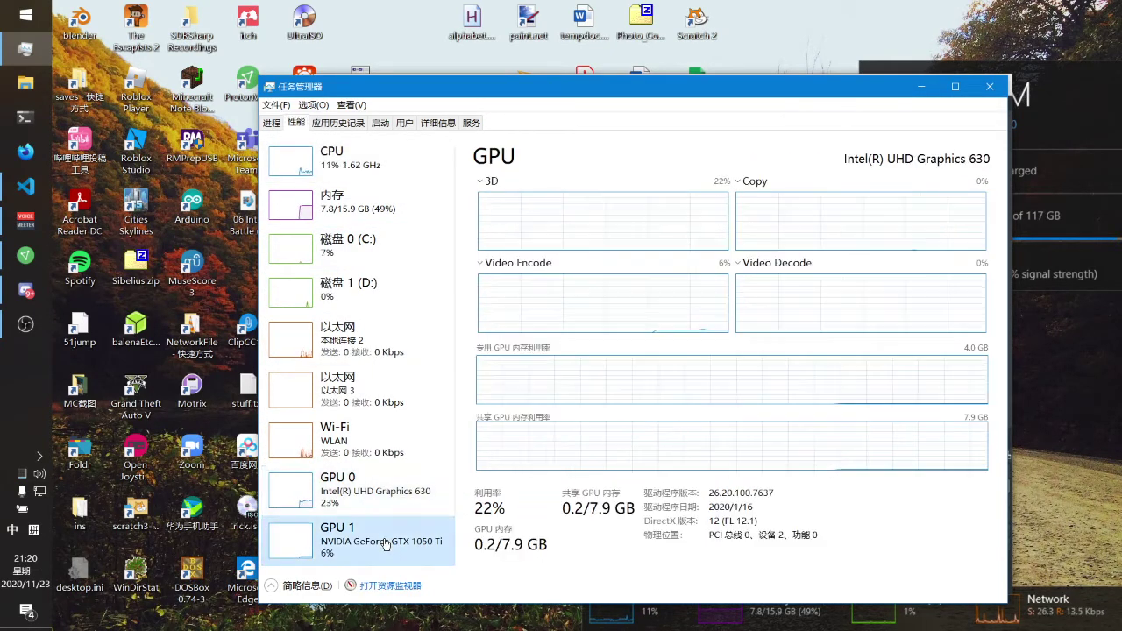
click(405, 496)
click(414, 554)
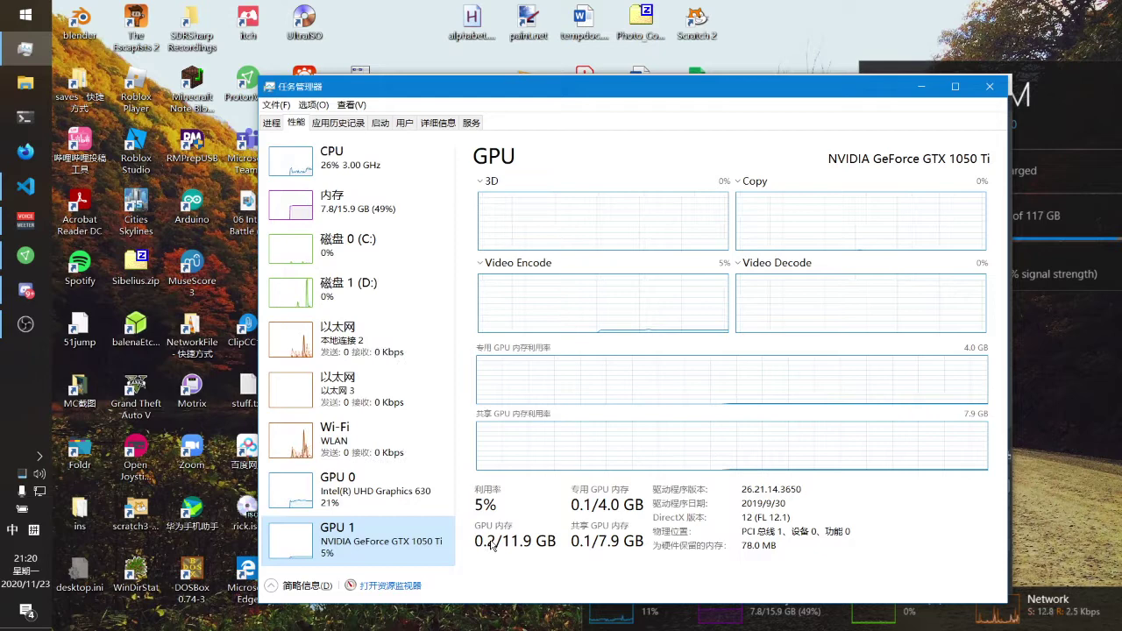
click(413, 506)
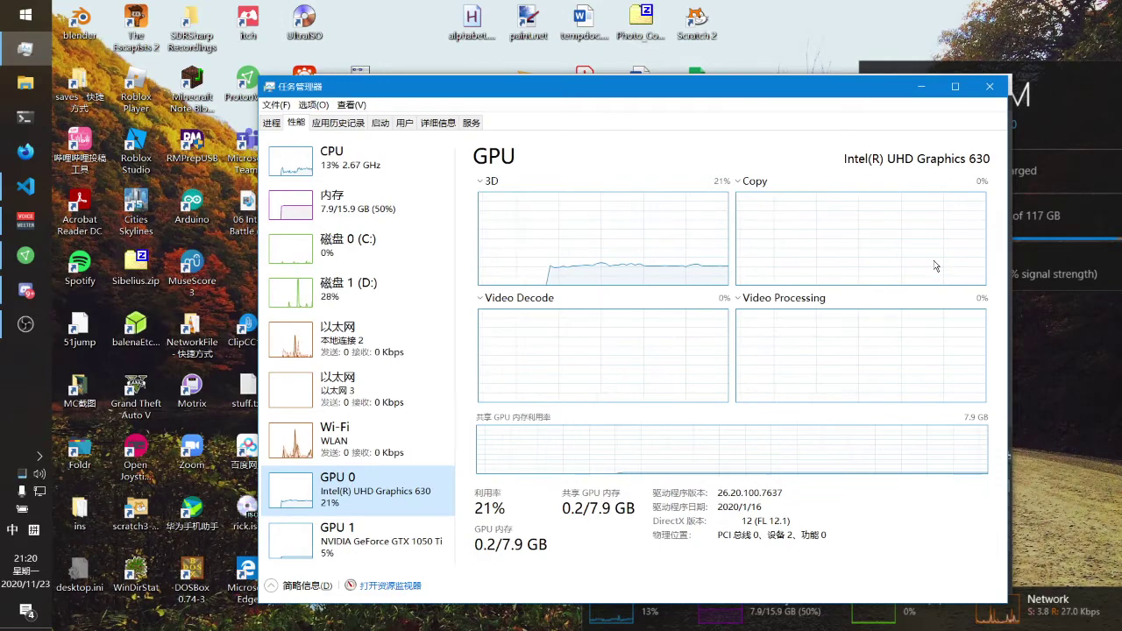
click(991, 91)
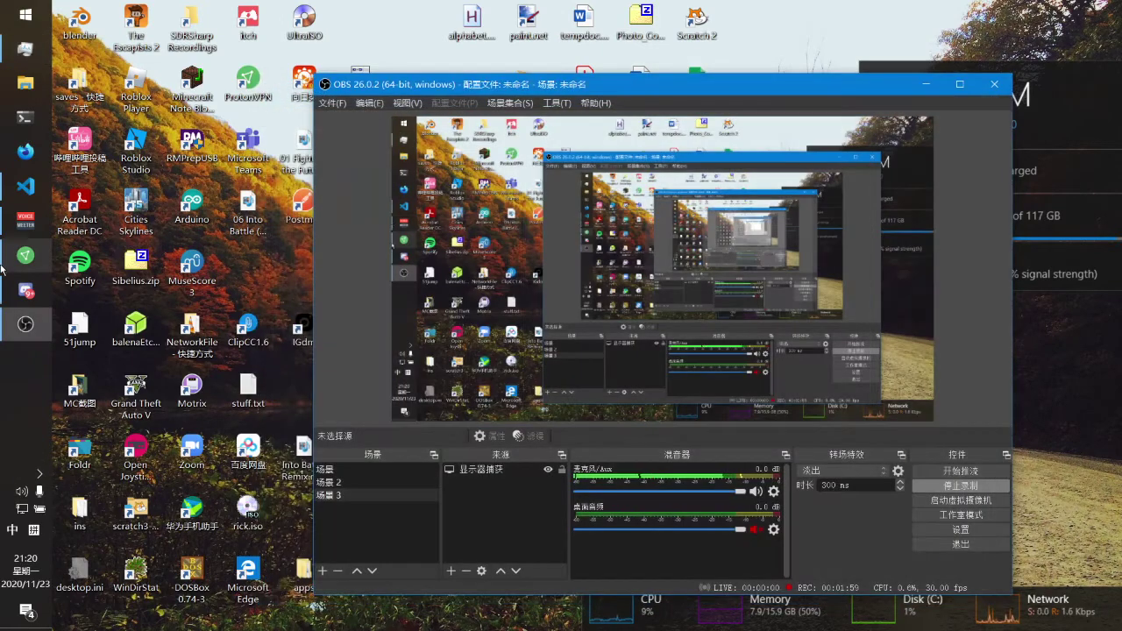
Step: Go to geo-fs.com in Firefox and start the flight simulator
click(24, 153)
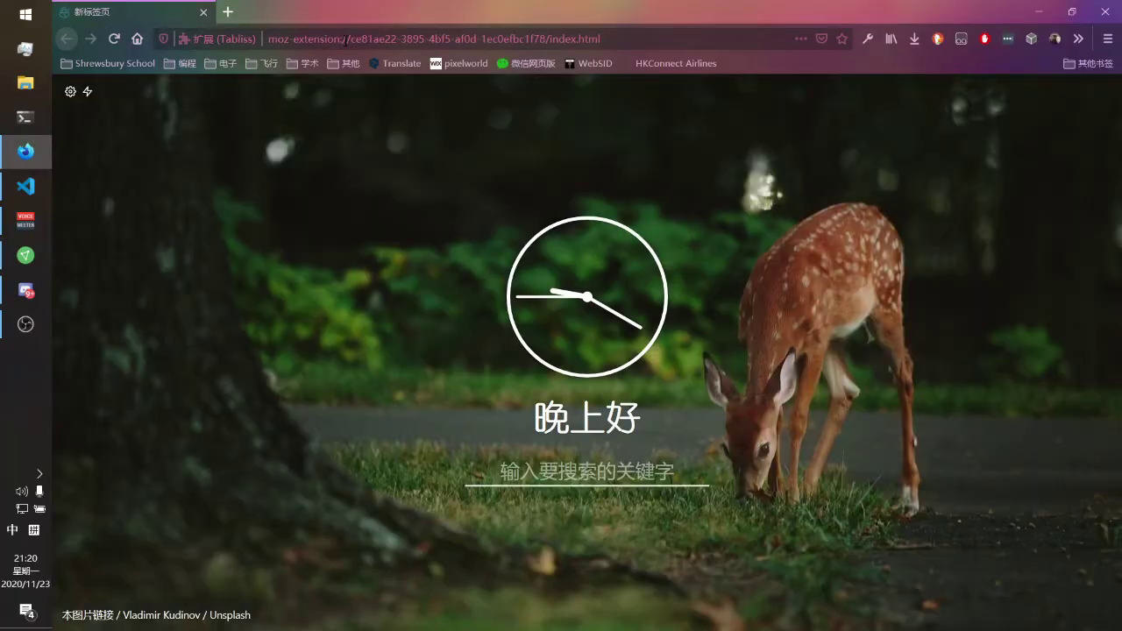
click(345, 38)
key(shift)
text(geo-fs.com/)
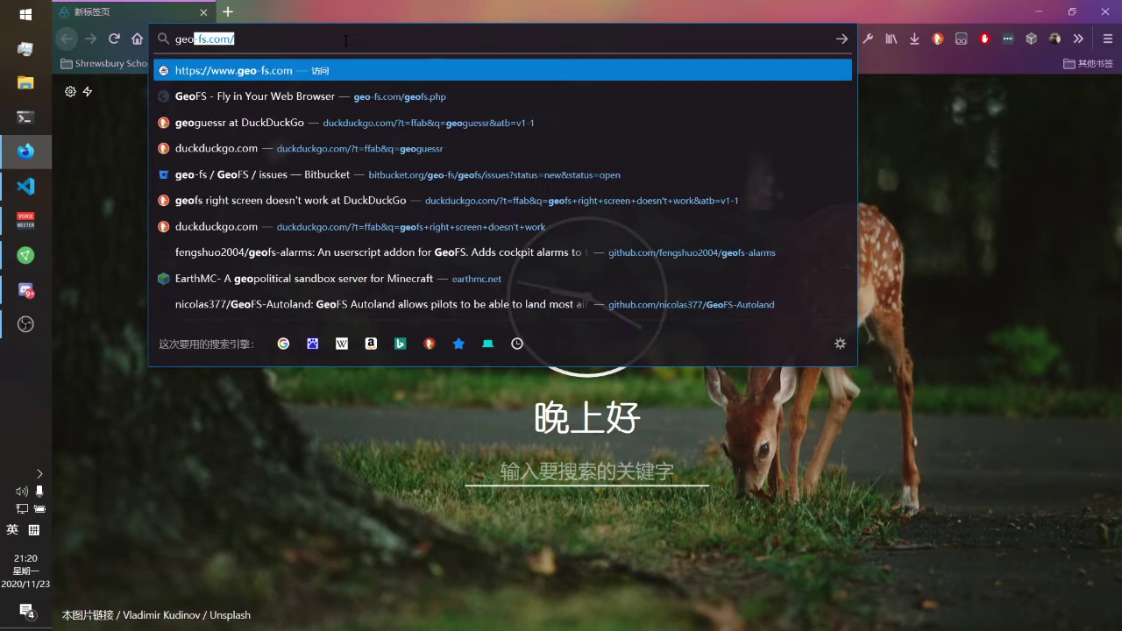
key(Return)
click(570, 102)
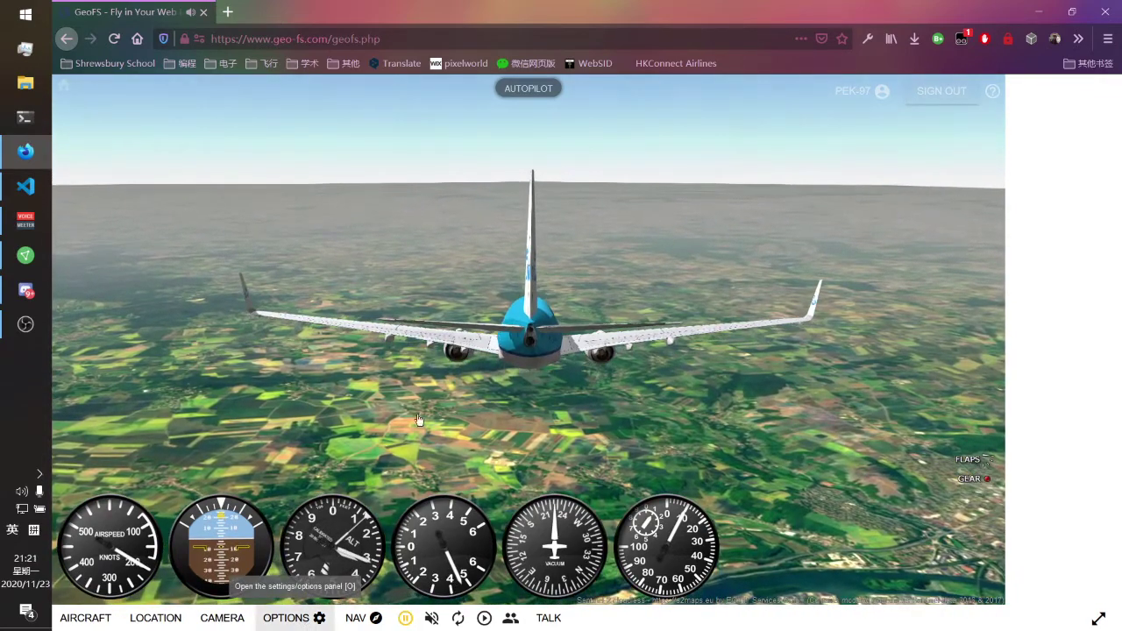
Step: Expand Debug info in GeoFS options to show Intel UHD Graphics 630 at 33 fps, then resume flying
click(289, 617)
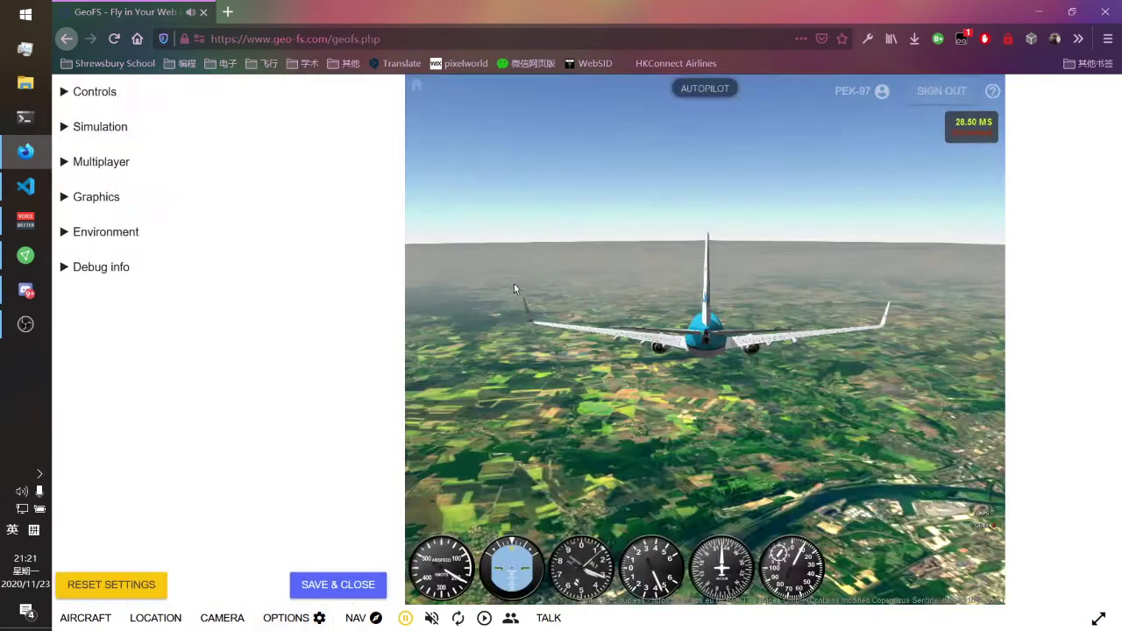
click(94, 270)
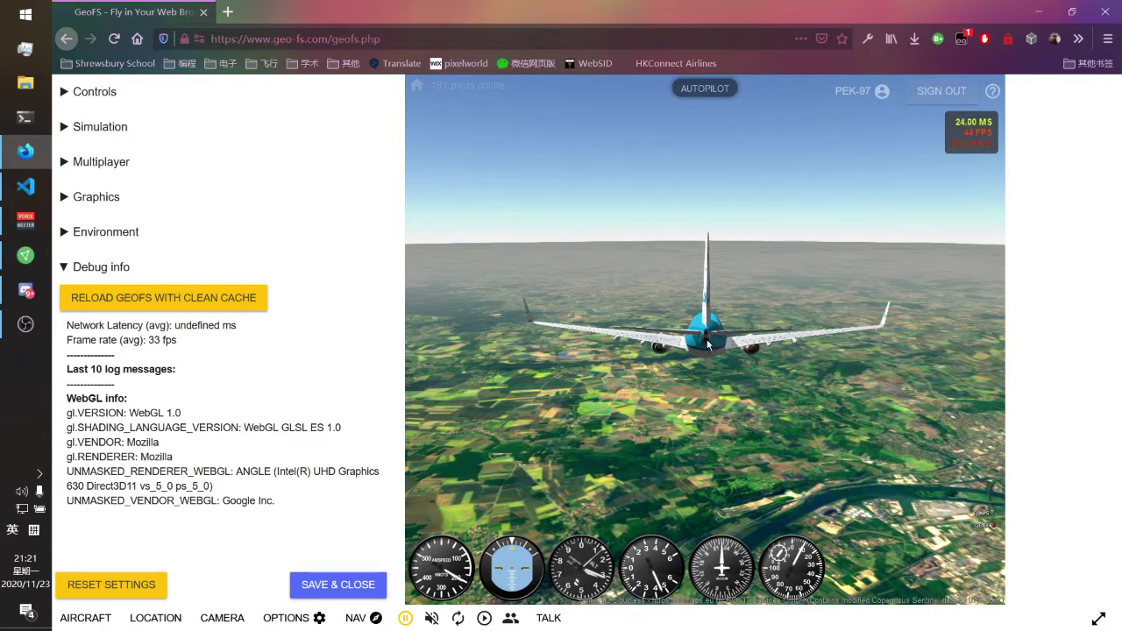
key(p)
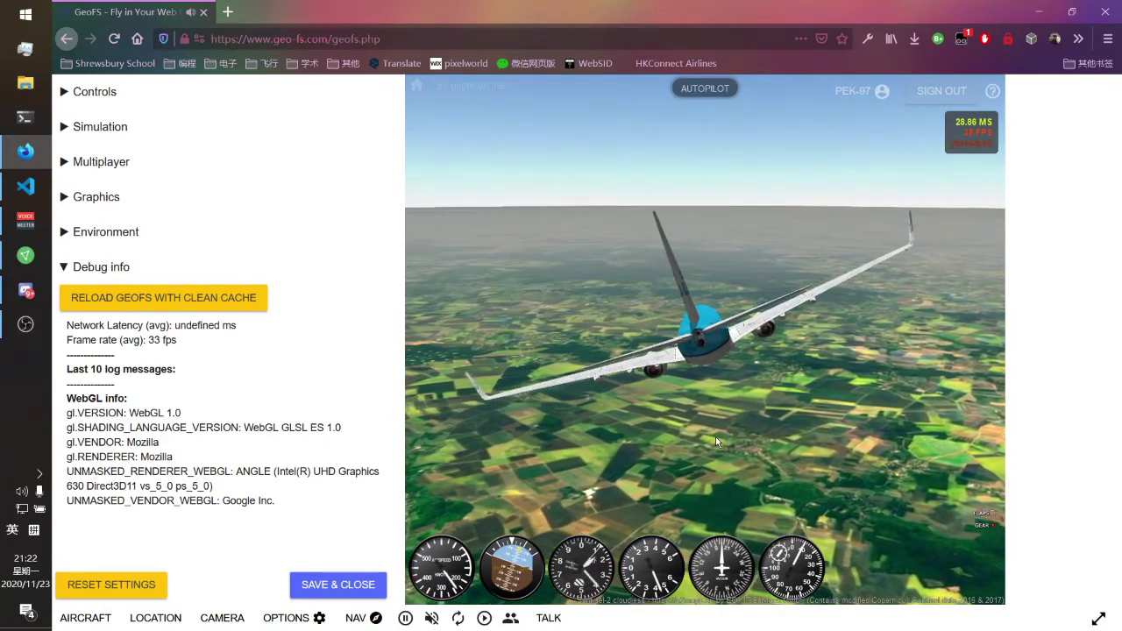
Step: Pause GeoFS, close Firefox, and launch NVIDIA Control Panel from the Start menu's N apps
key(p)
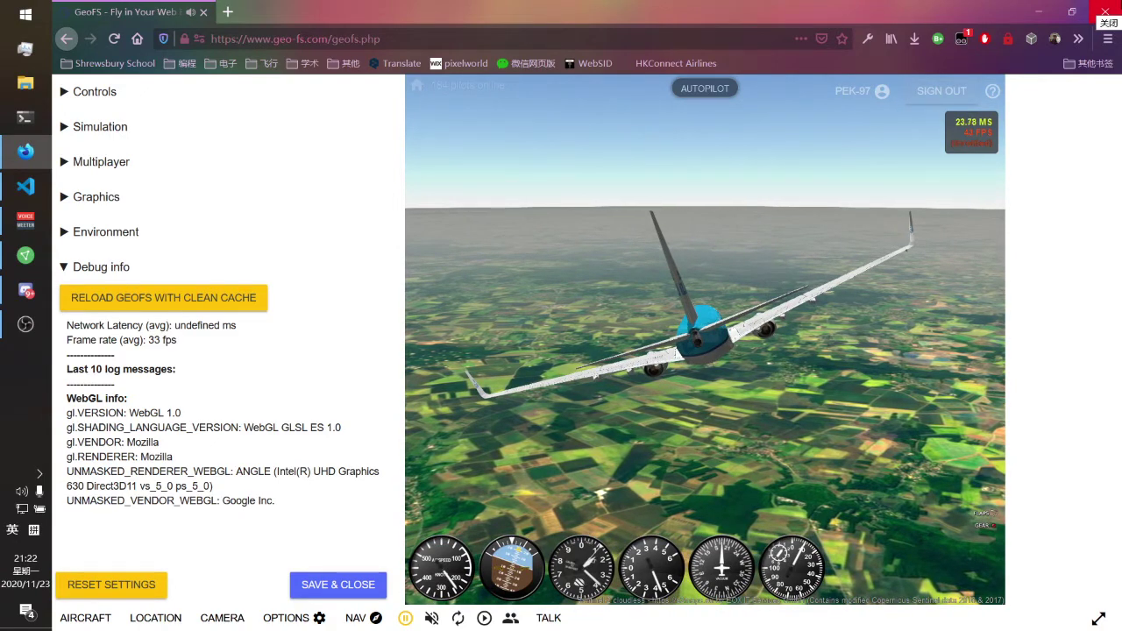
click(1102, 11)
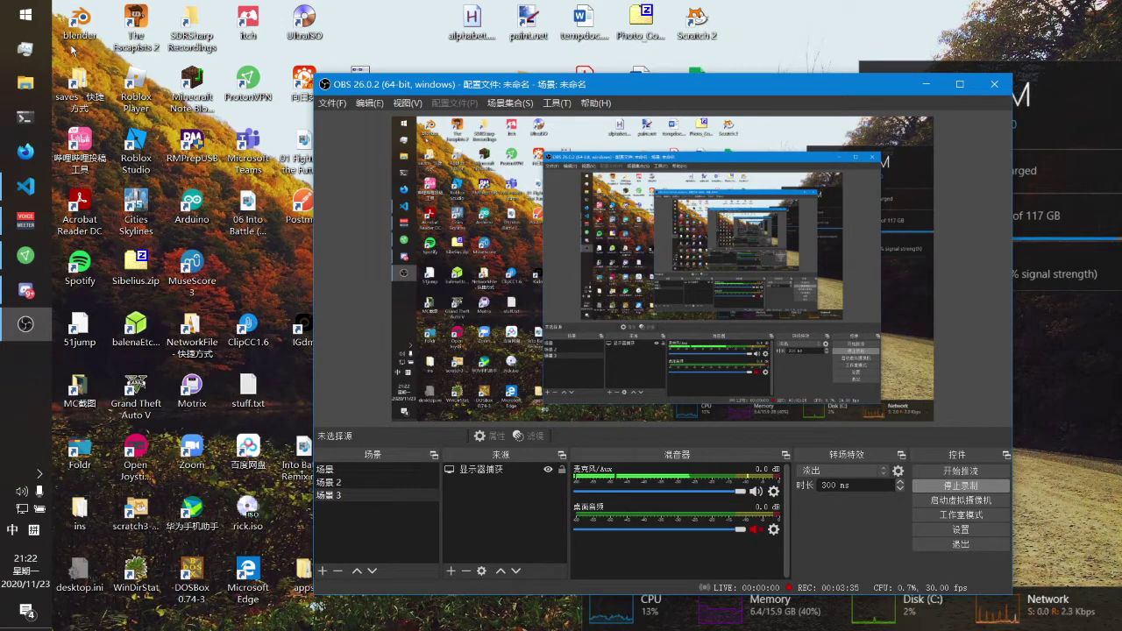
key(super)
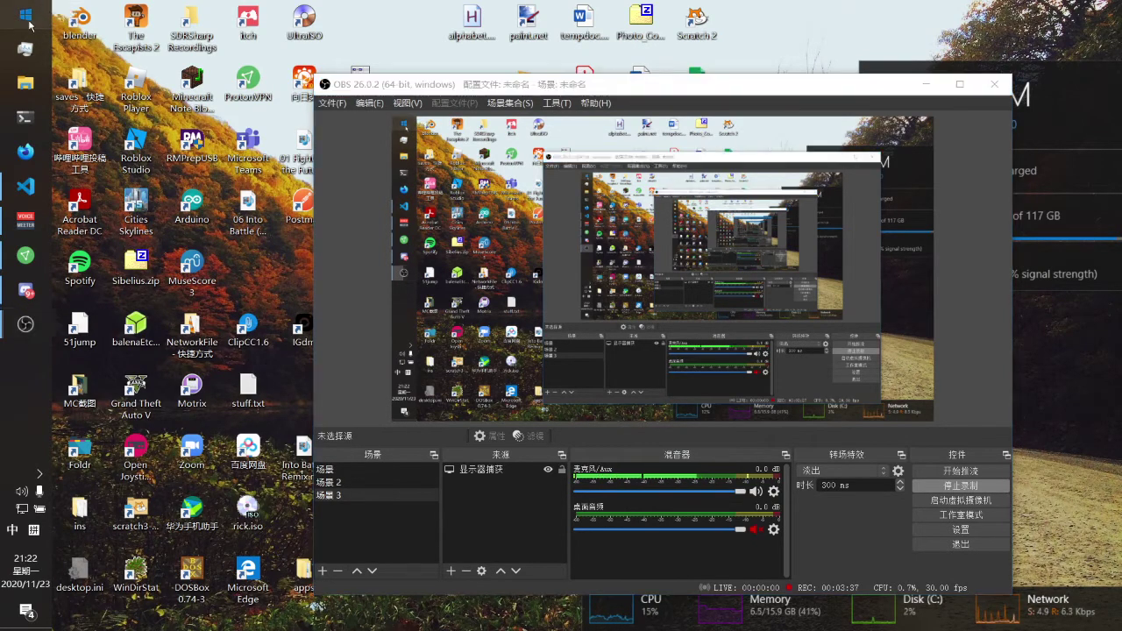
click(117, 71)
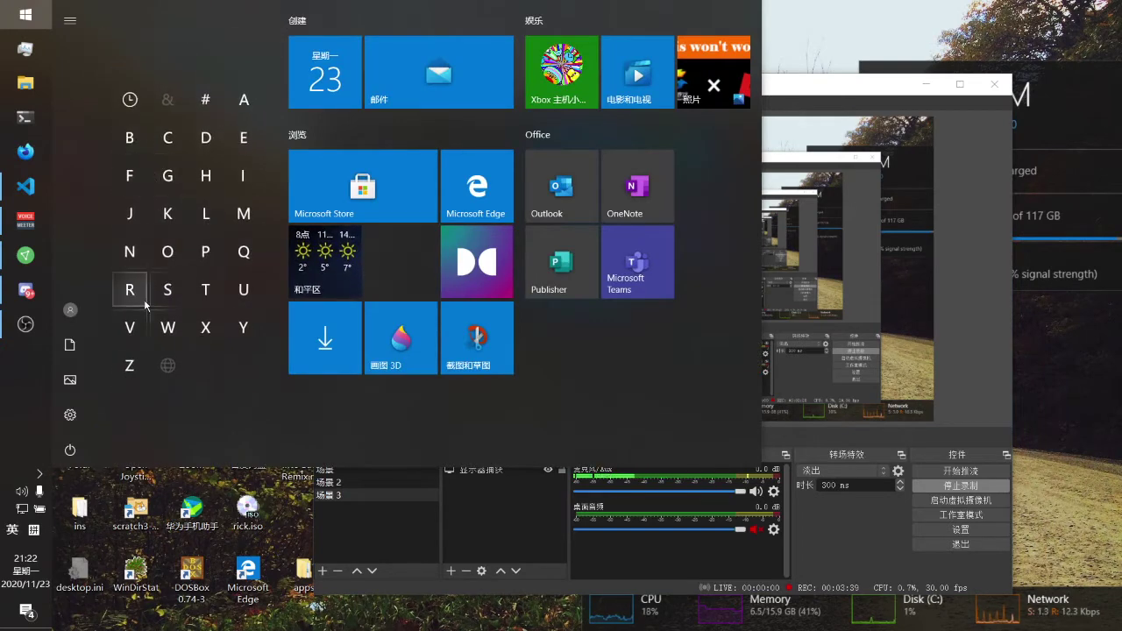
click(130, 251)
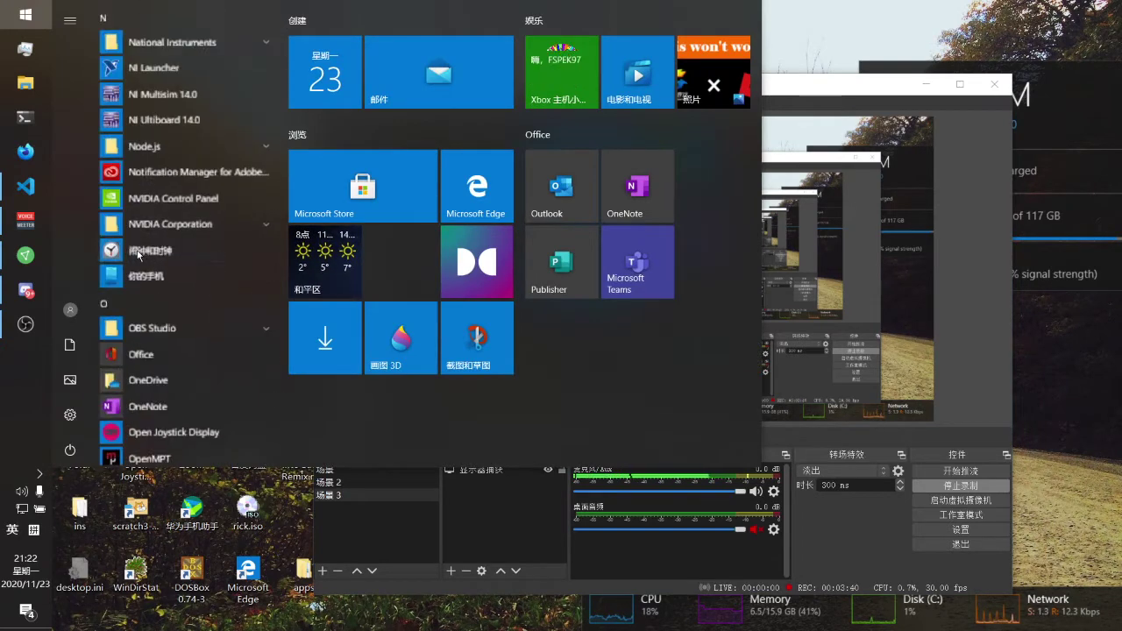
click(137, 200)
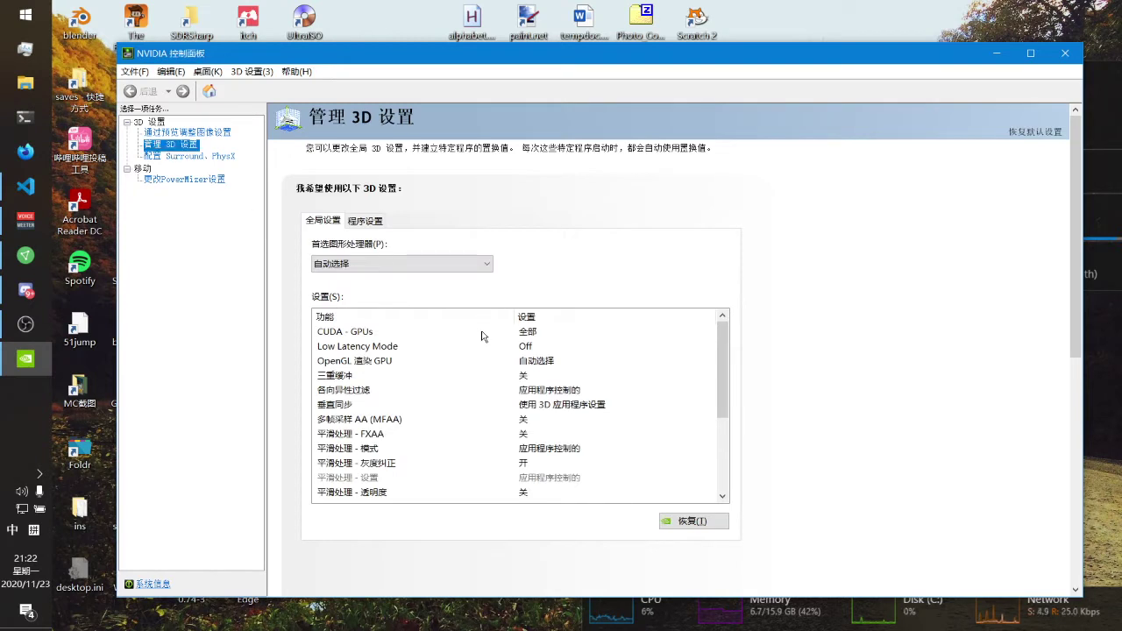
Step: Switch Manage 3D Settings to Program Settings and open the Add program list
click(363, 221)
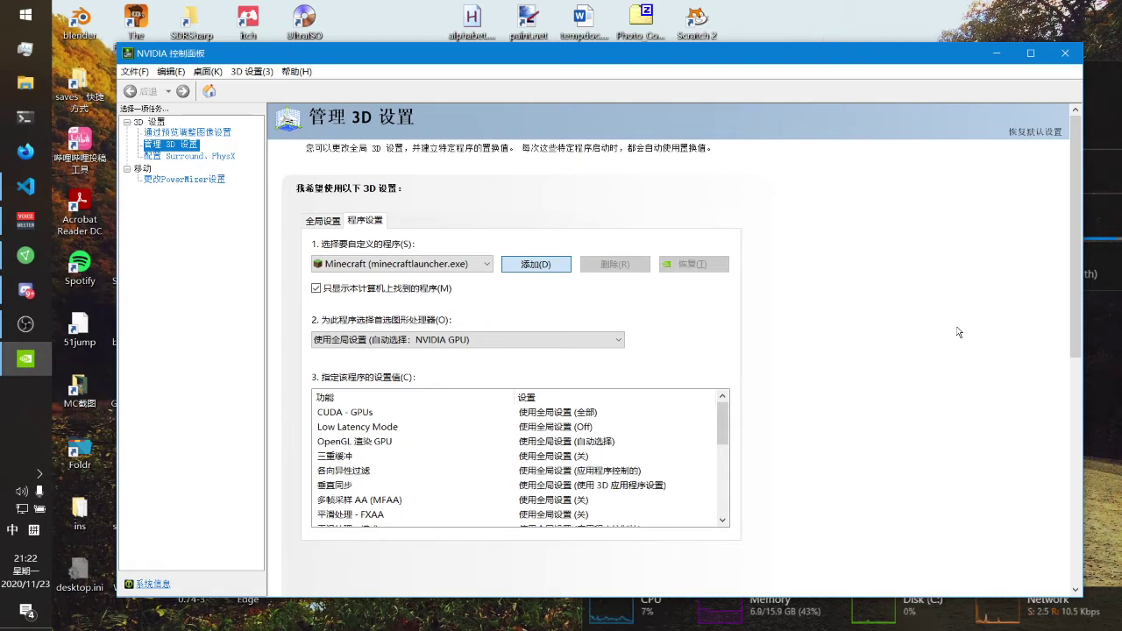
key(Return)
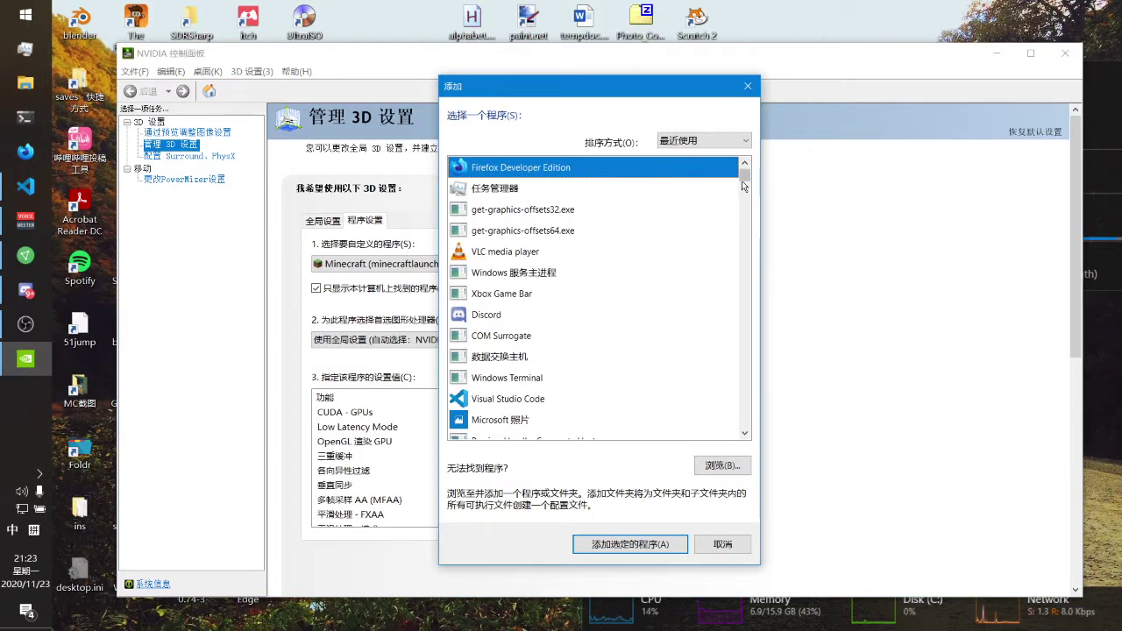
Step: Add Mozilla Firefox (firefox.exe) as a program to customize
mouse_move(744, 179)
mouse_down()
mouse_move(752, 437)
mouse_move(755, 173)
mouse_up()
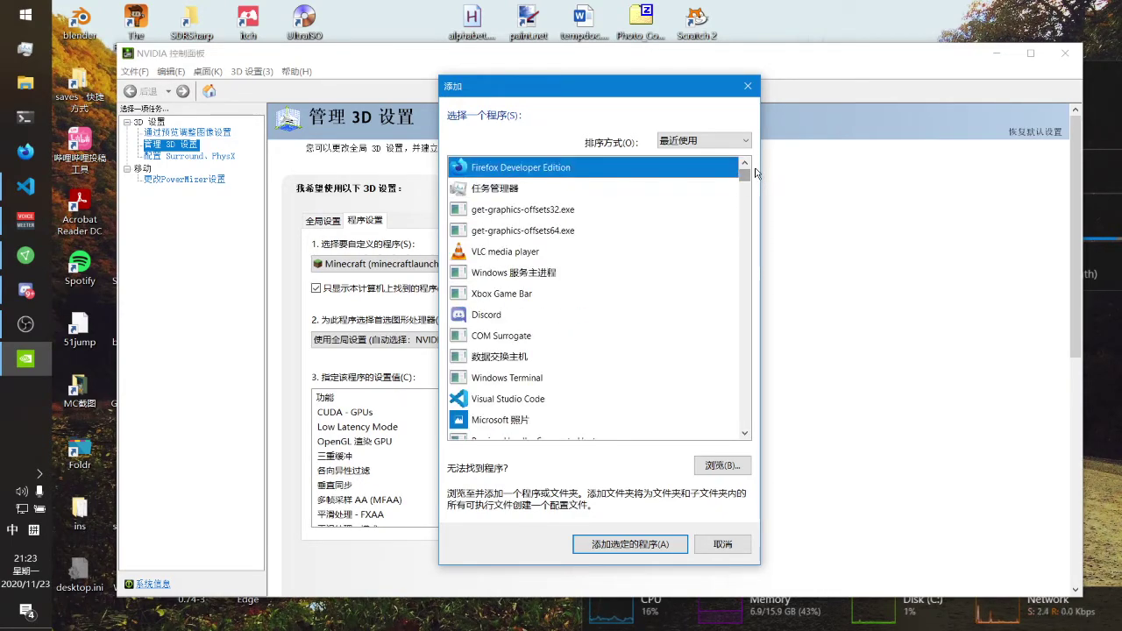
click(622, 544)
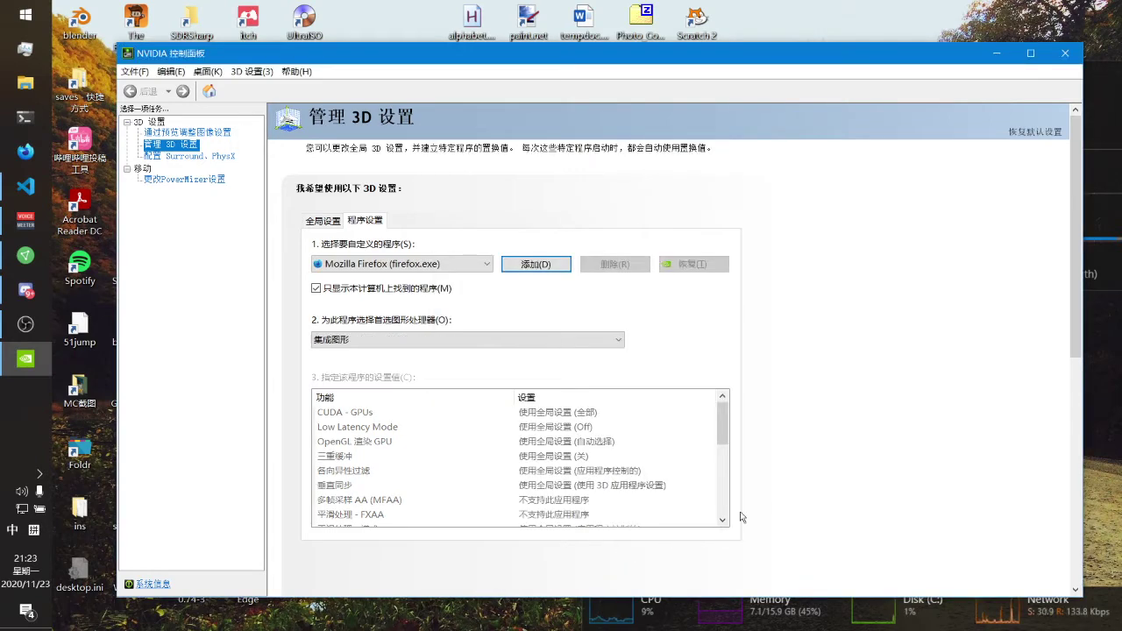
Step: Set Firefox's preferred graphics processor to High-performance NVIDIA processor, apply, and close the panel
click(552, 345)
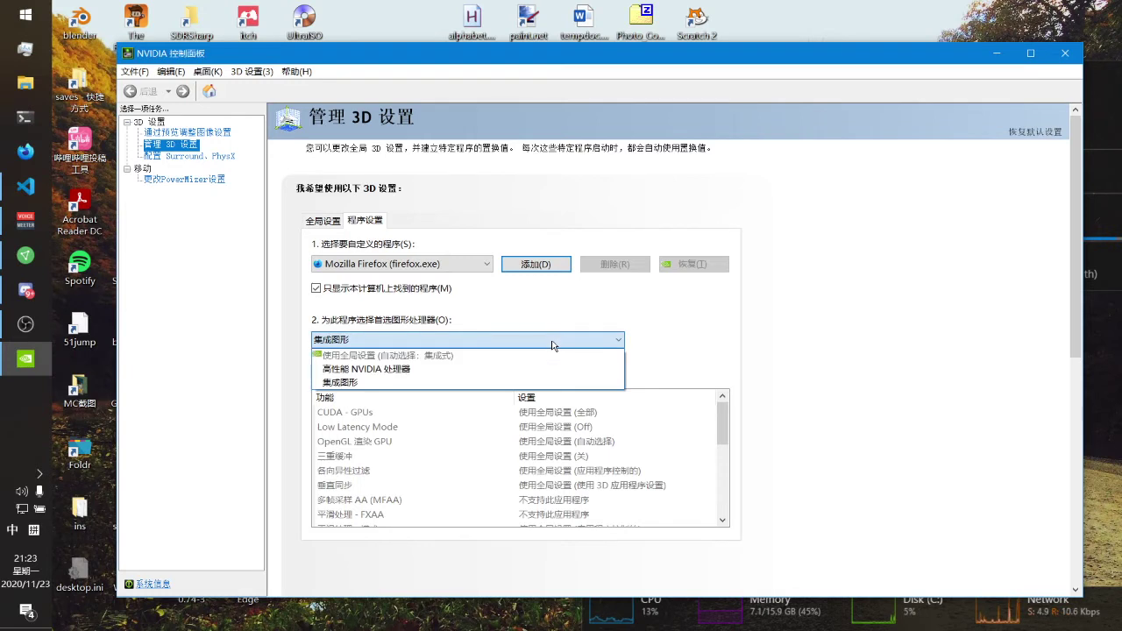
click(336, 370)
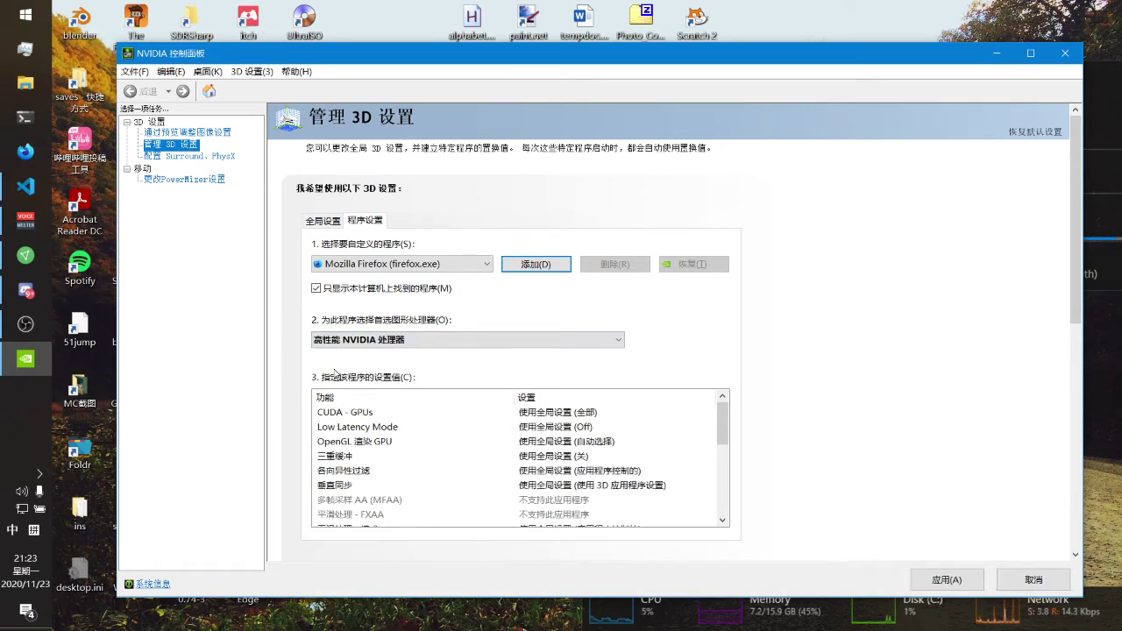
click(945, 581)
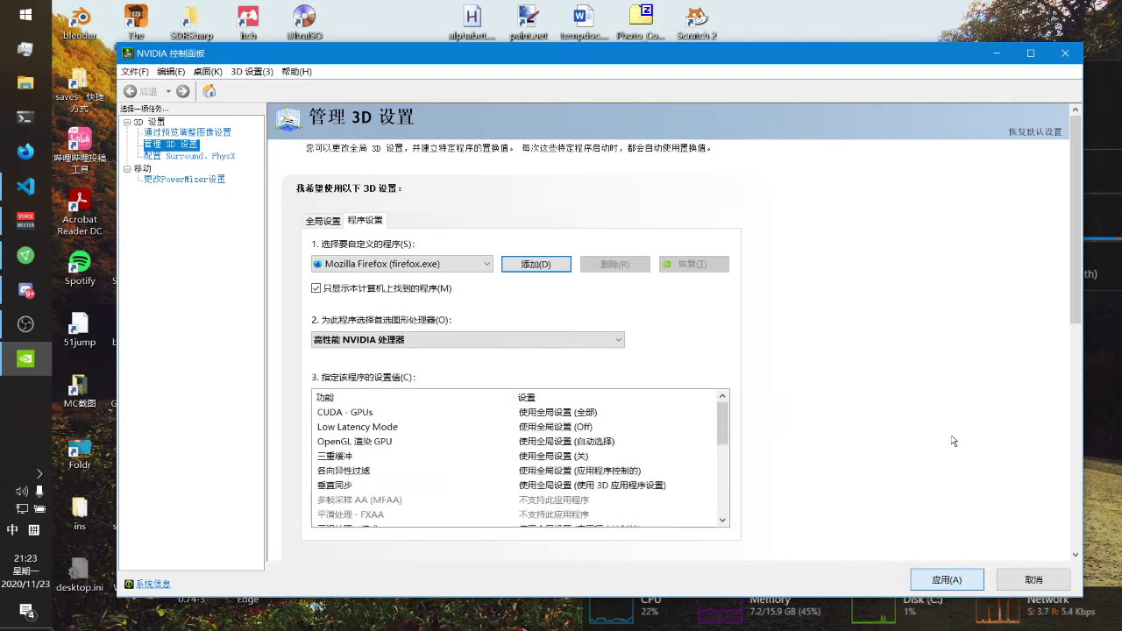
click(1065, 55)
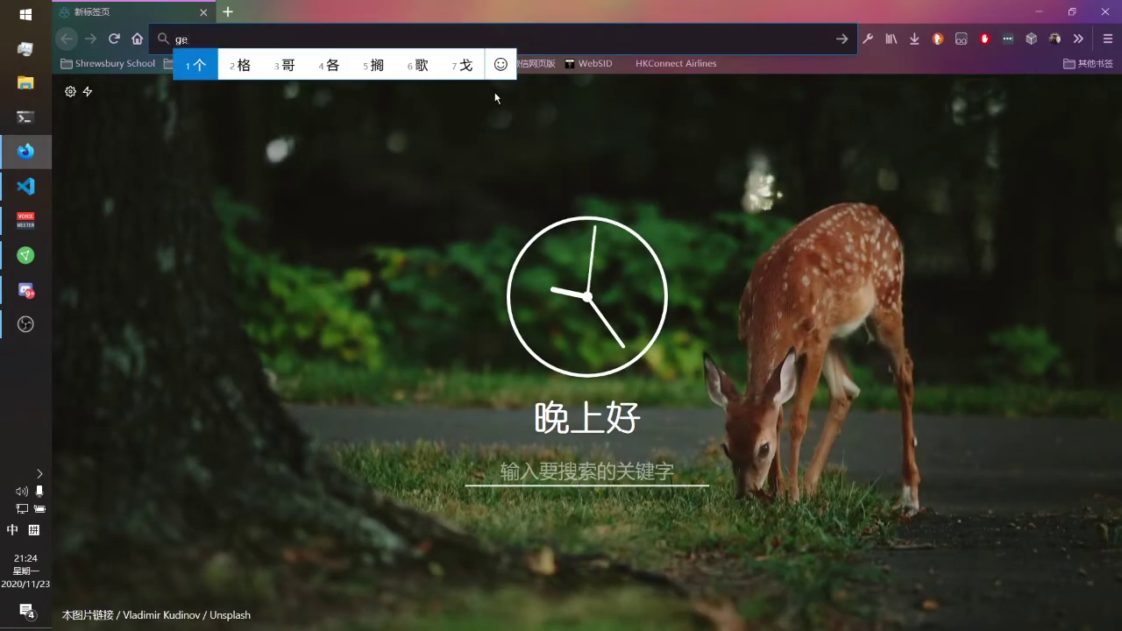
Step: Load geo-fs.com in a new Firefox tab and start flying in GeoFS
text(o)
key(shift)
key(Return)
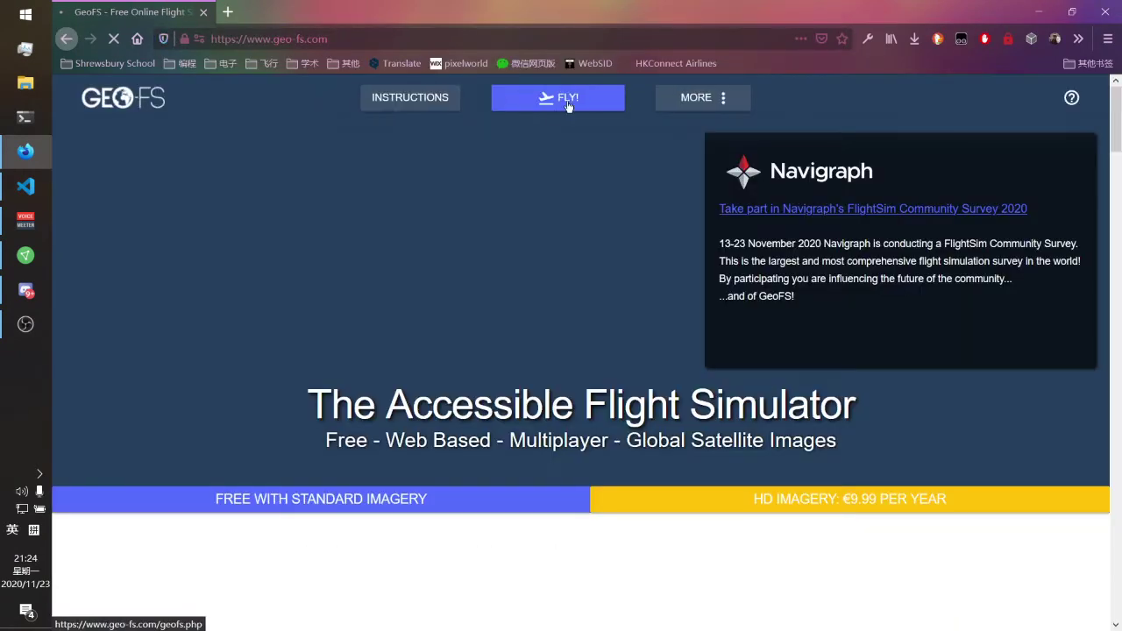
click(567, 100)
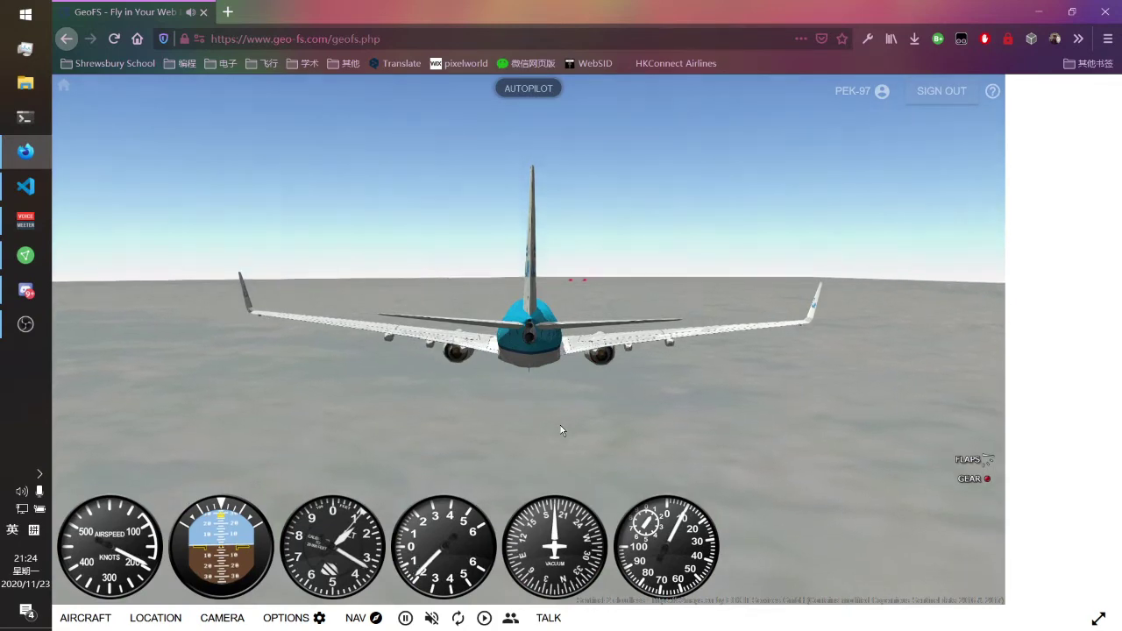
Step: Pause and reopen GeoFS debug info showing the NVIDIA GeForce GTX 1050 Ti renderer at 45 fps
key(p)
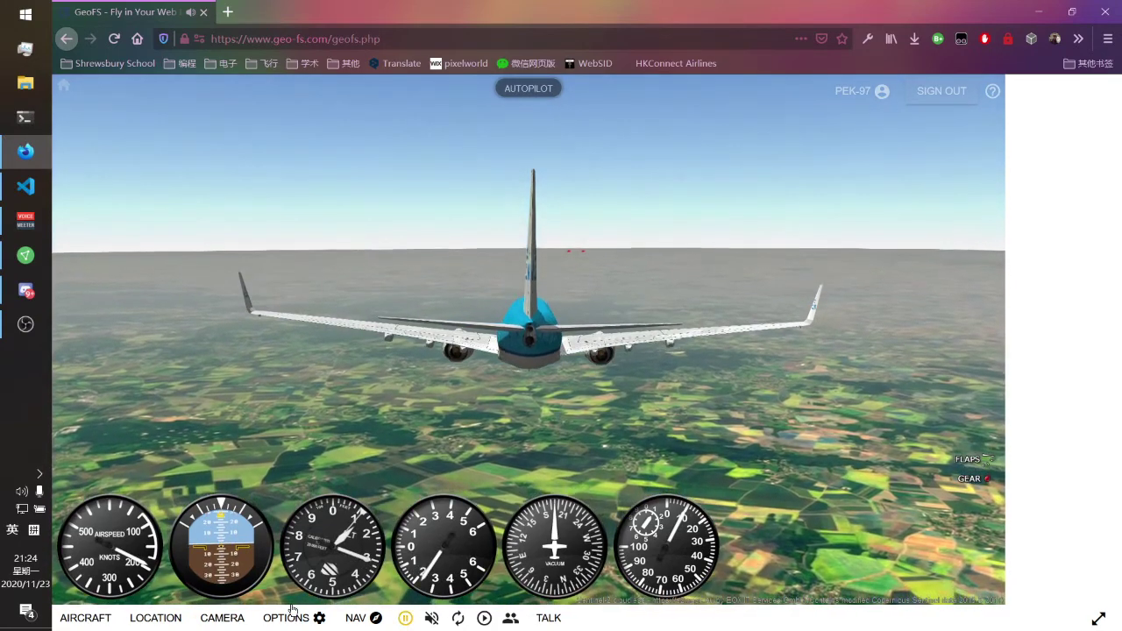
click(289, 617)
click(98, 268)
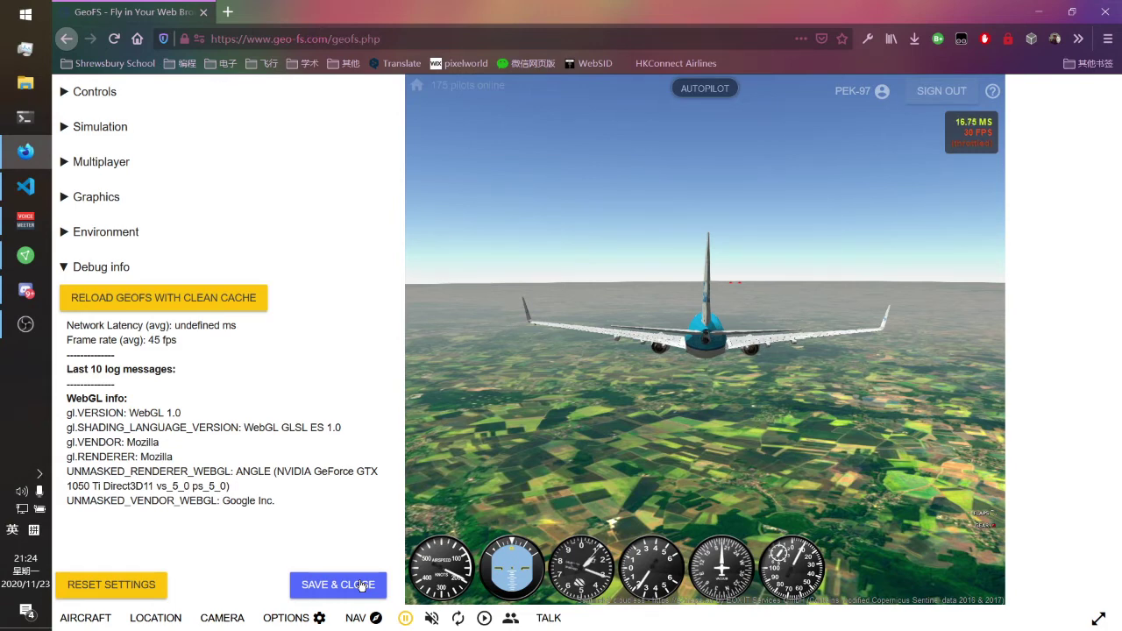
click(361, 585)
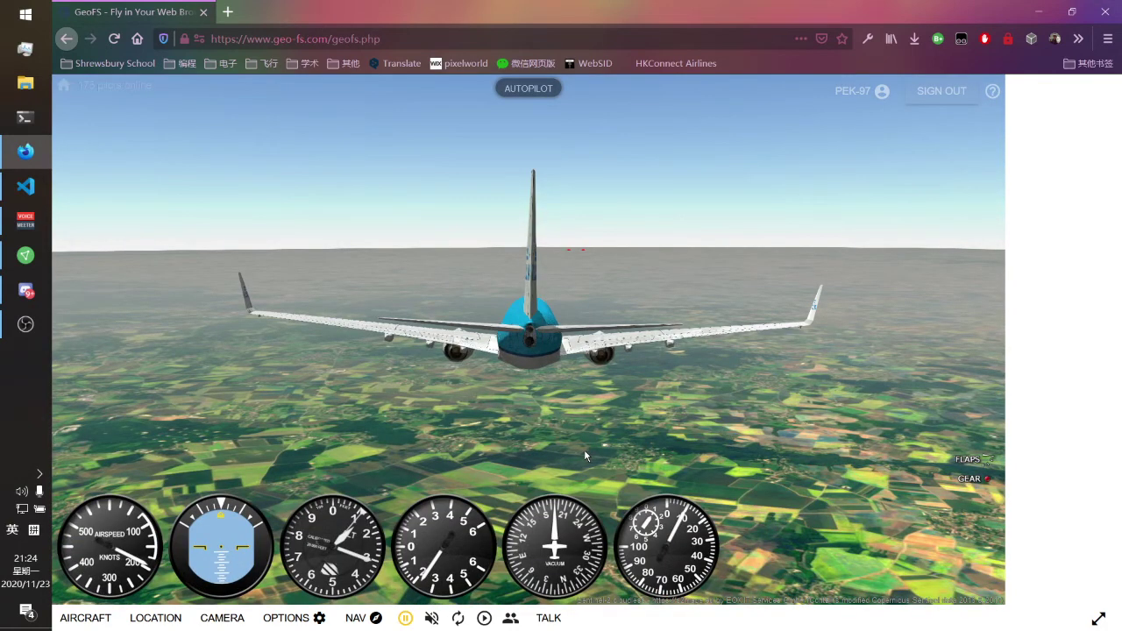
click(274, 619)
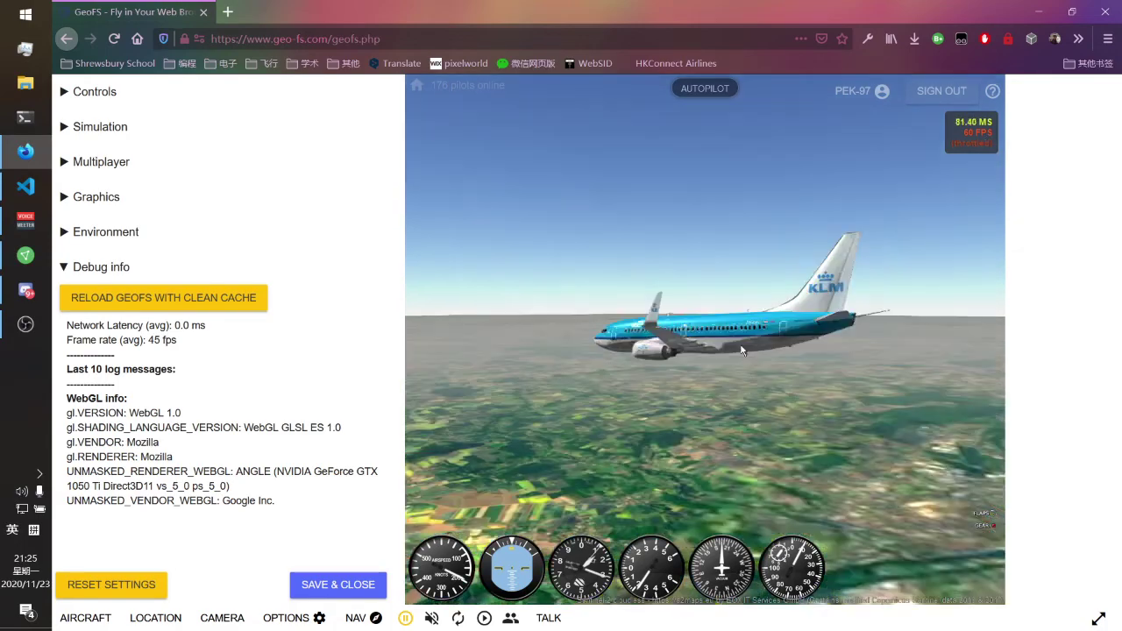
Step: Orbit the camera around the airliner to a front-quarter view
drag(632, 338, 851, 404)
drag(641, 401, 761, 366)
drag(729, 366, 705, 383)
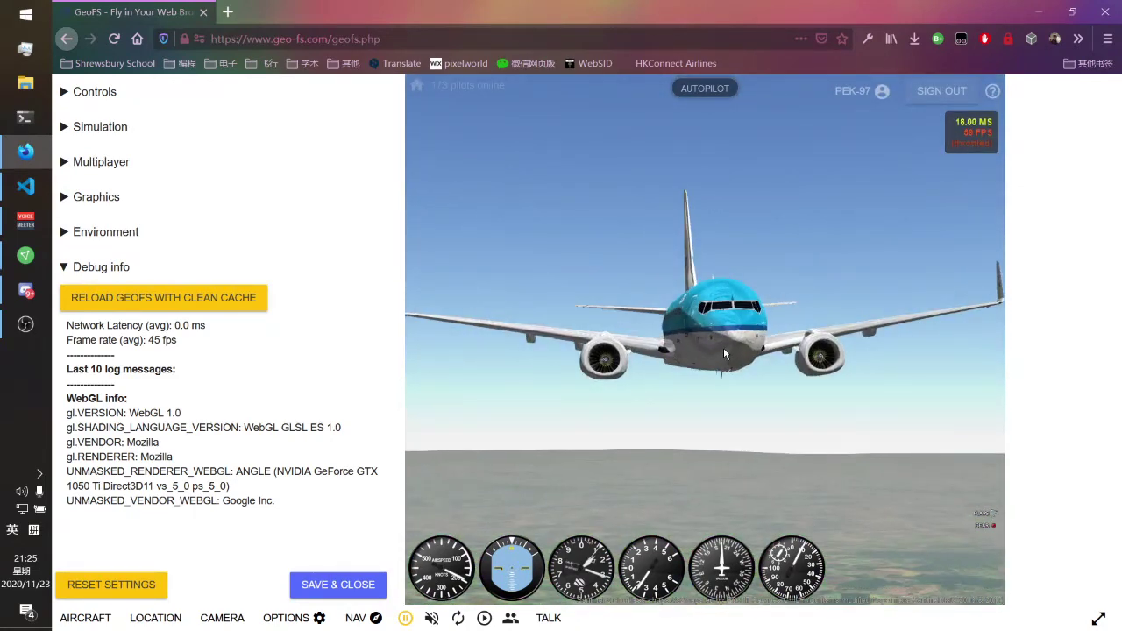
drag(724, 349, 733, 339)
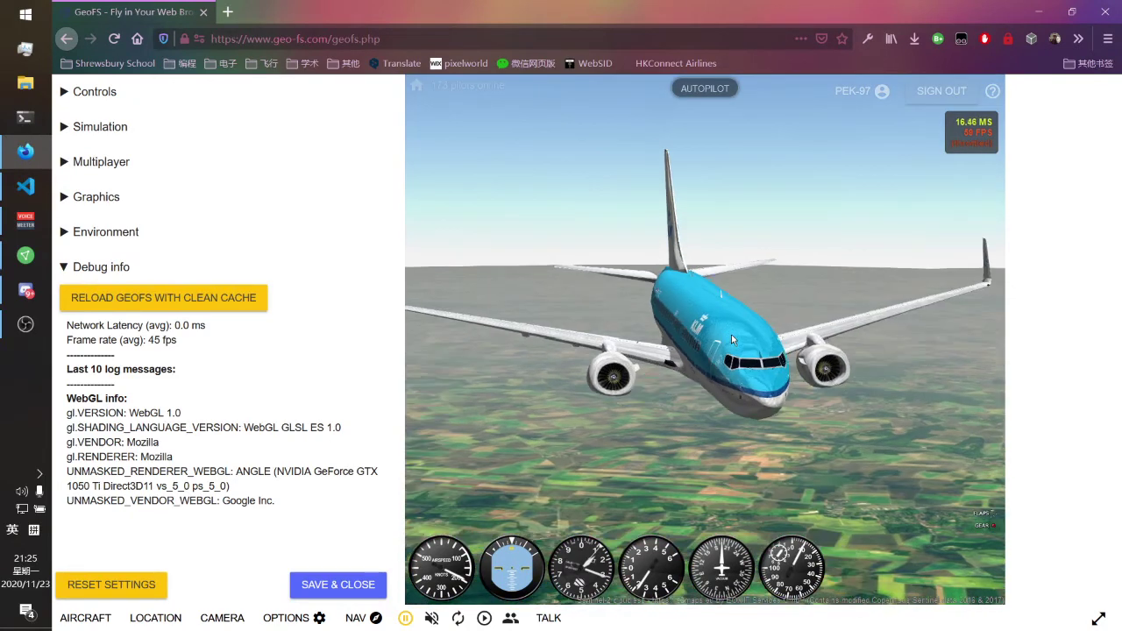